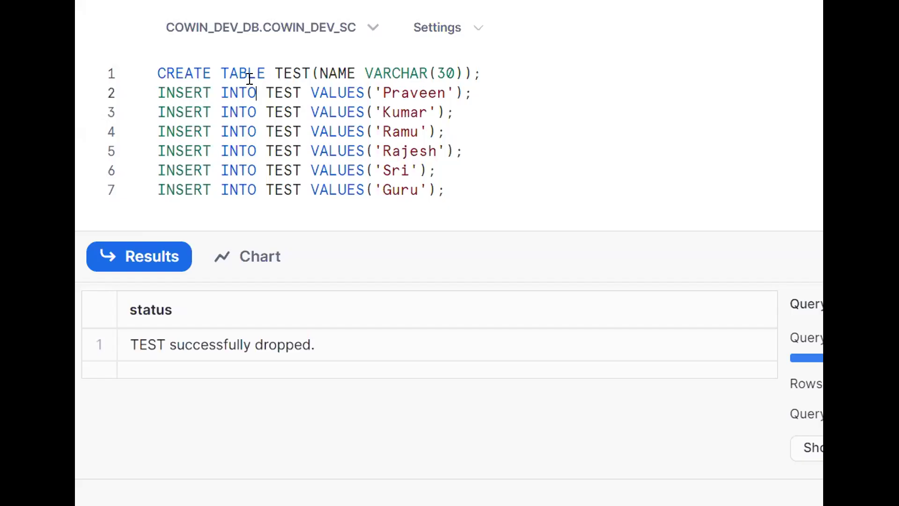
Run the script that recreates TEST and inserts the six names
key("ctrl+shift+Home")
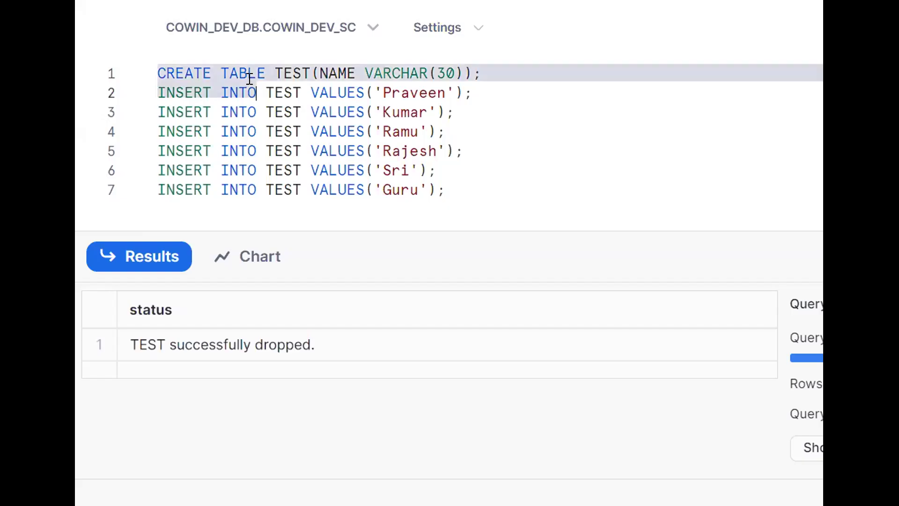
key("shift+Down")
key("shift+Down")
key("shift+Down")
key("shift+Down")
key("shift+Down")
key("shift+End")
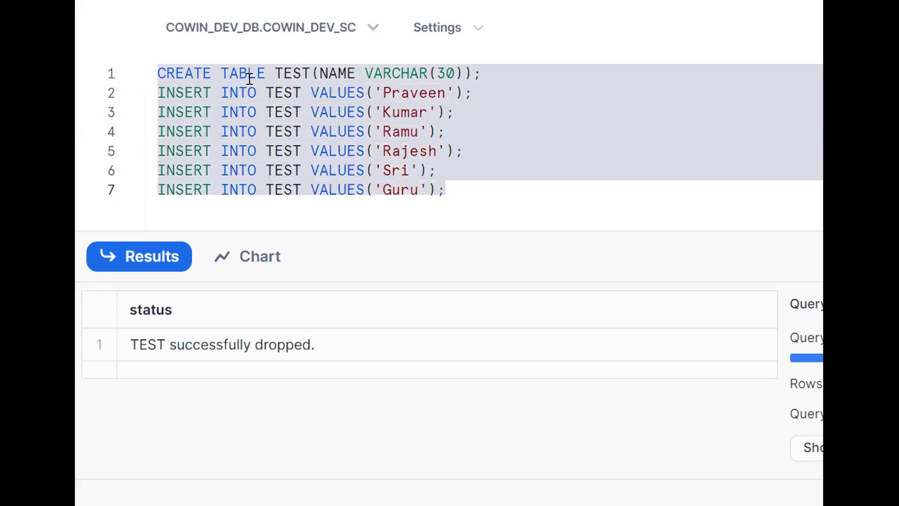
key("ctrl+Return")
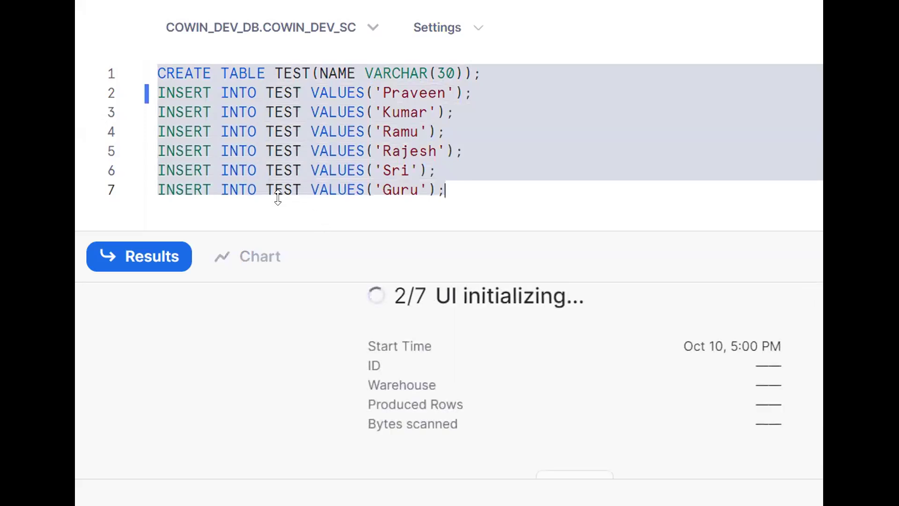
double_click(269, 190)
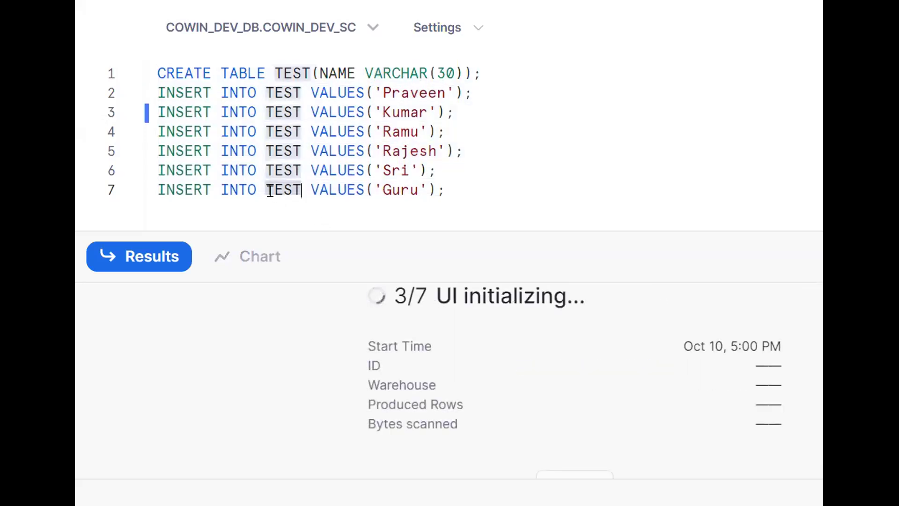
Run SELECT * FROM TEST and review the rows Praveen, Kumar, Ramu, Rajesh, Sri, Guru
left_click(475, 192)
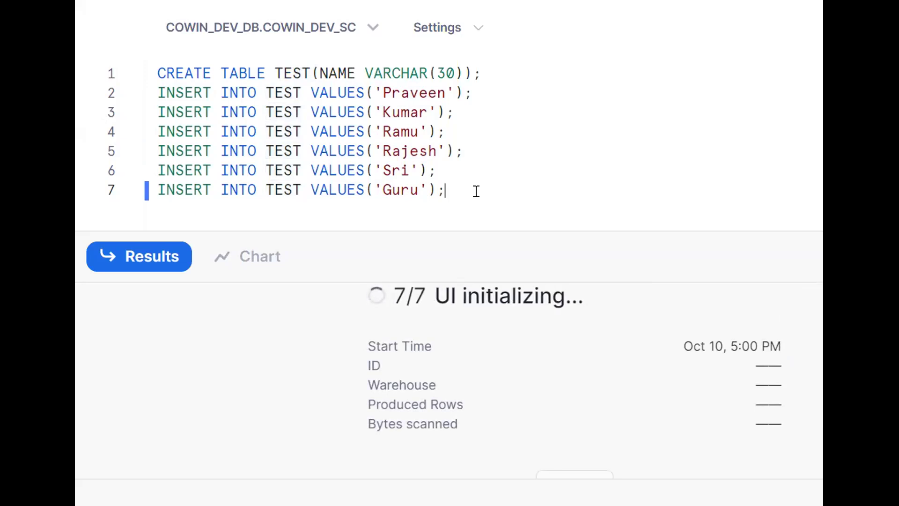
key("Return")
key("Return")
type("se")
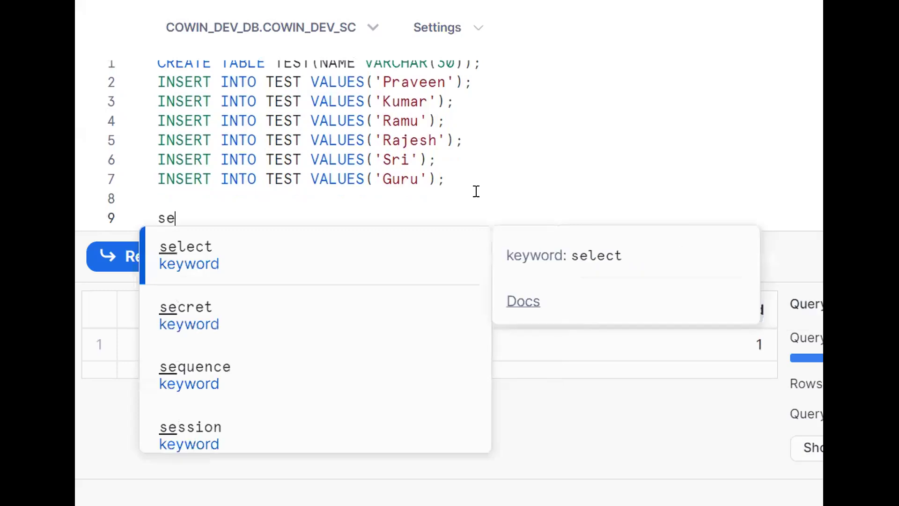
key("BackSpace")
key("BackSpace")
type("SELECT ")
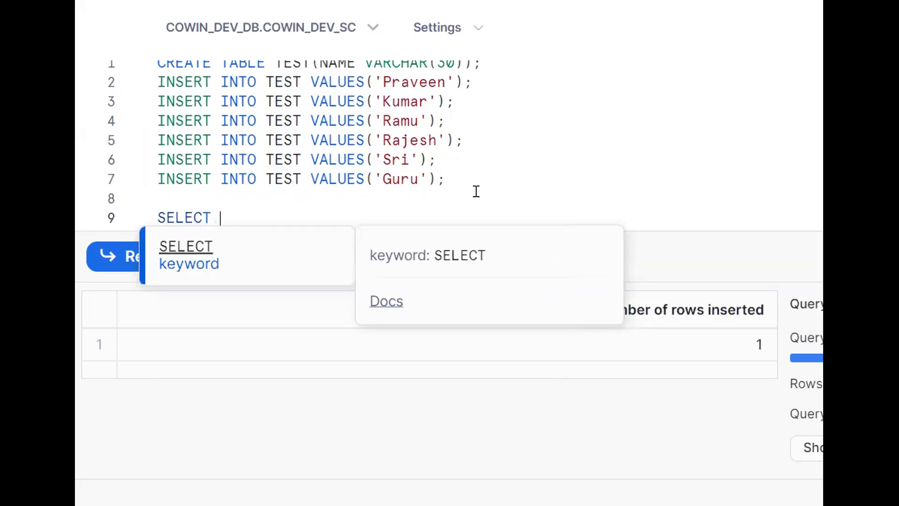
type("* FROM T")
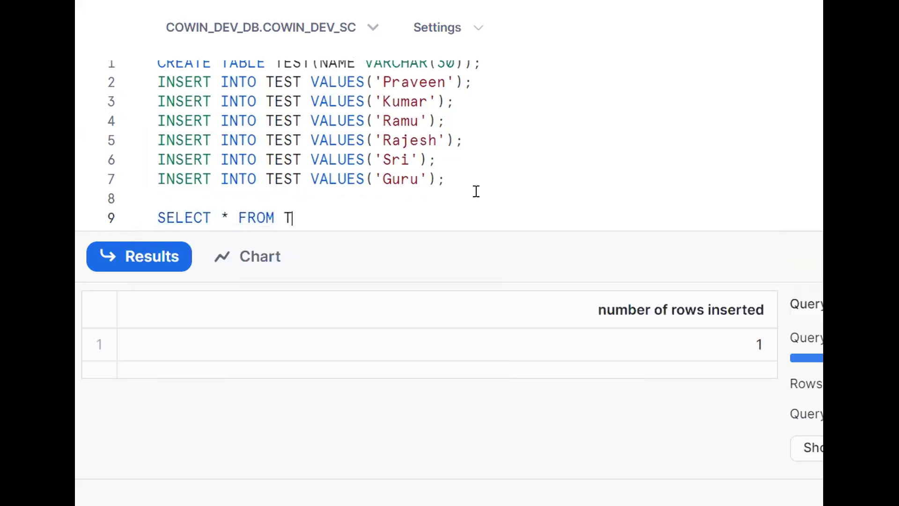
type("EST;")
key("ctrl+Return")
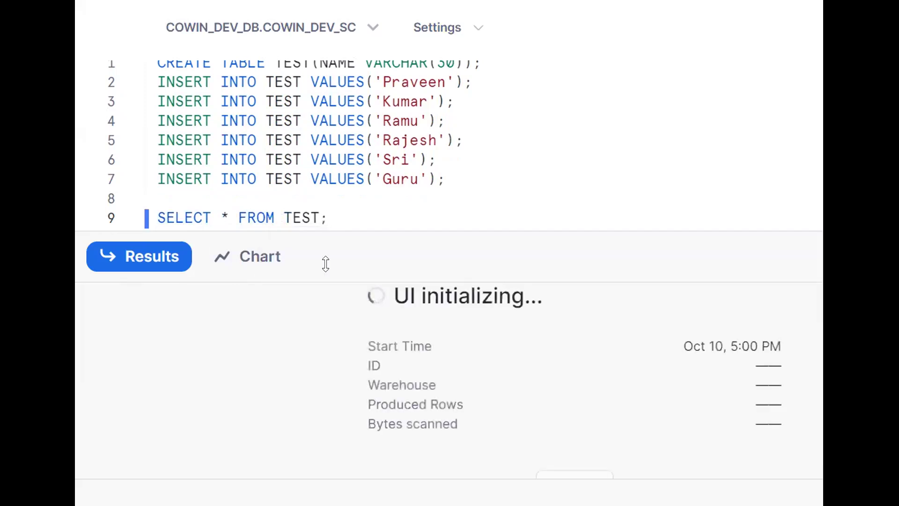
left_click(156, 397)
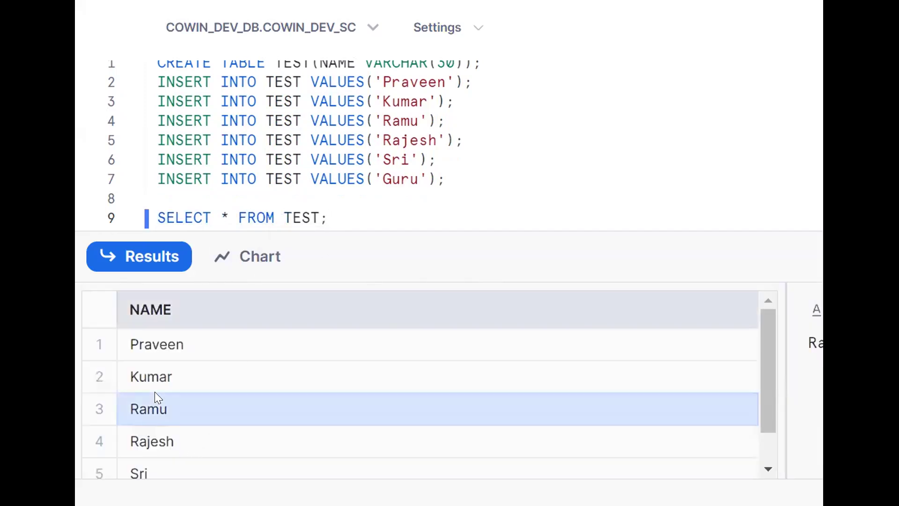
key("Down")
key("Down")
key("Down")
key("Up")
key("Up")
key("Up")
key("Up")
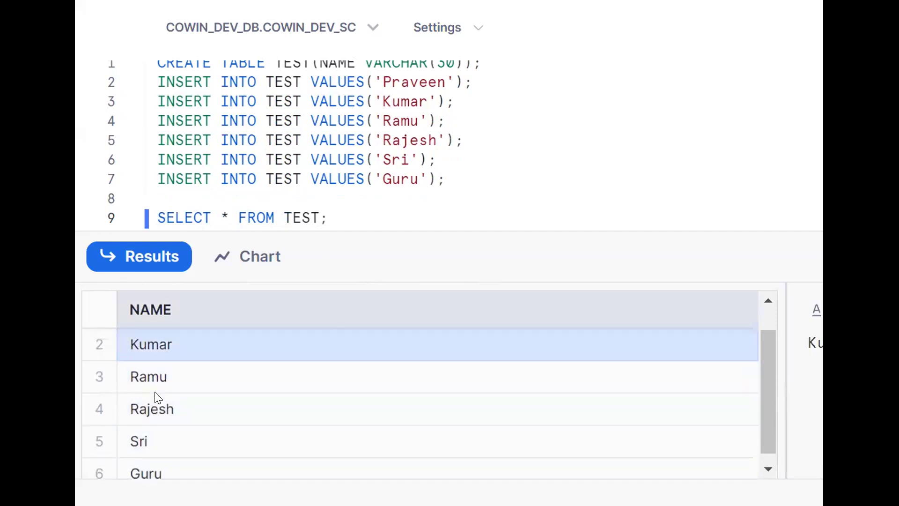
key("Up")
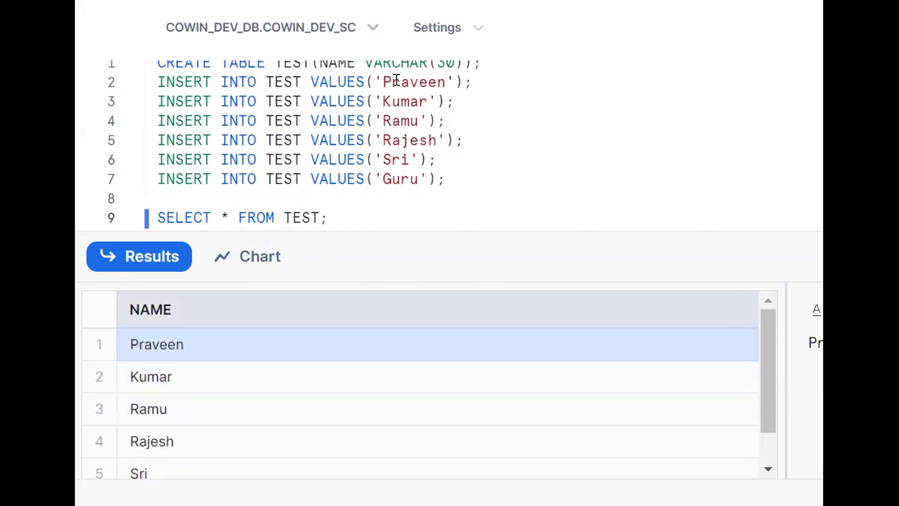
Remove the query's semicolon and start a new line for a WHERE filter
left_click(388, 119)
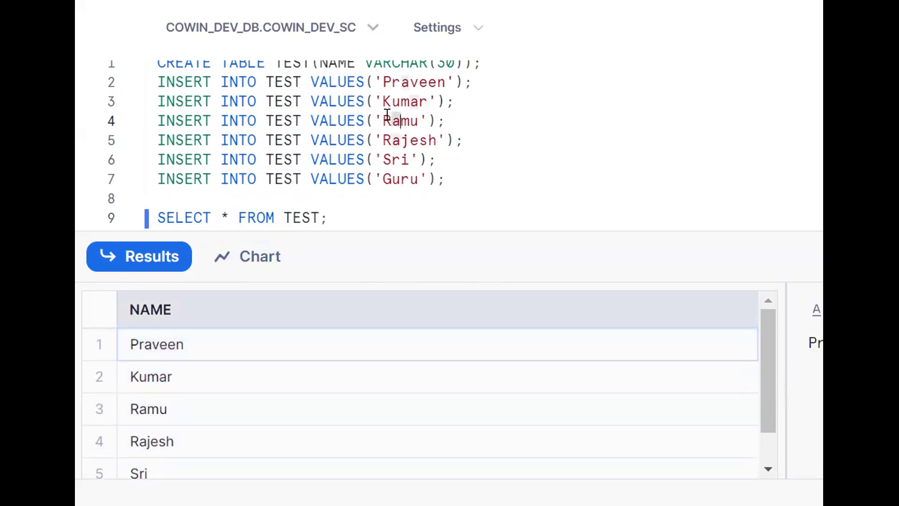
key("Down")
key("Down")
key("Down")
key("Down")
key("Down")
key("BackSpace")
key("Return")
type("W")
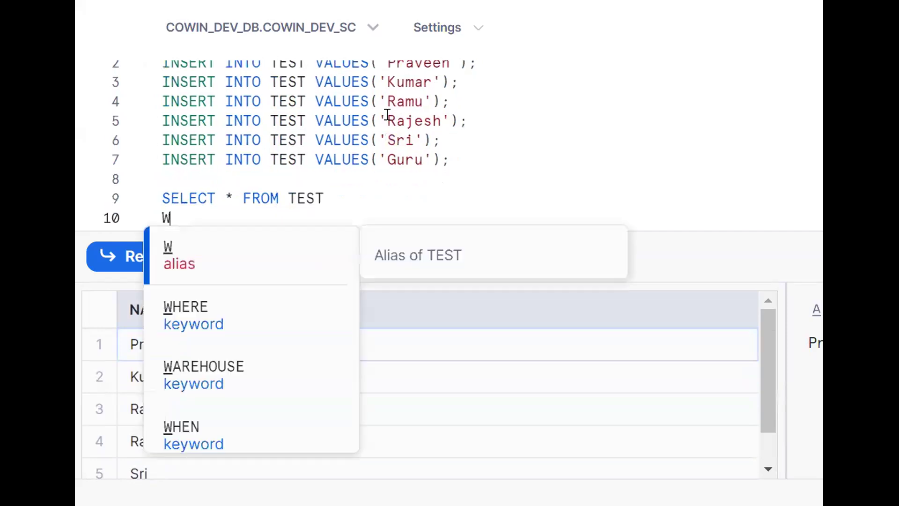
type("HERE ")
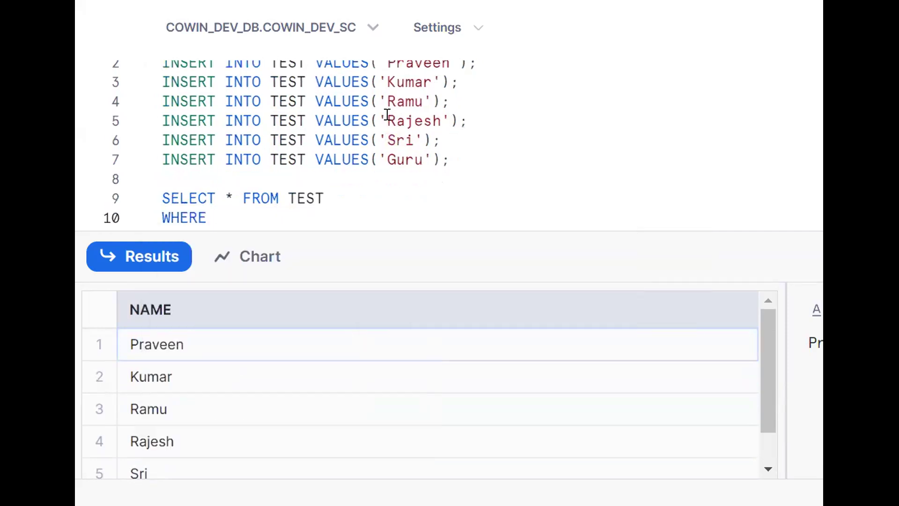
type("N")
type("AME LIKE '")
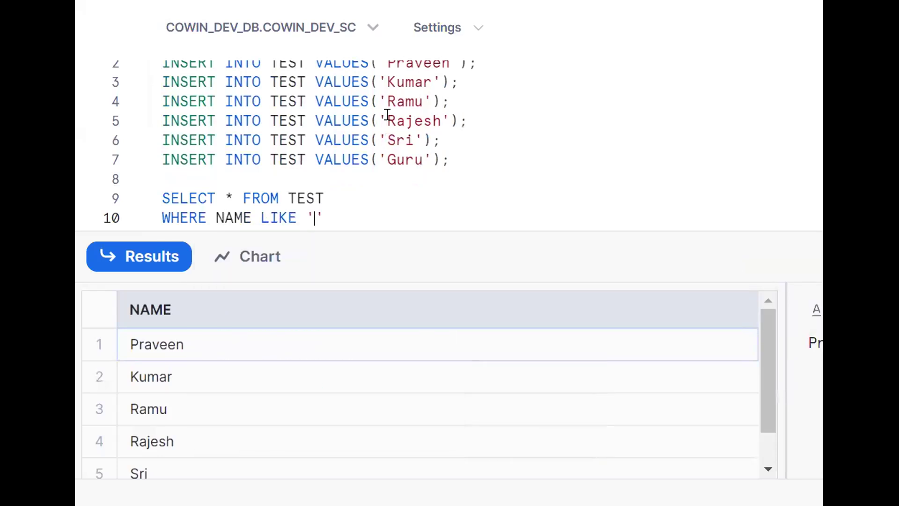
type("%")
type("a%")
Run the query filtered by NAME LIKE '%a%' to get Praveen, Kumar, Ramu and Rajesh
left_click(313, 214)
key("ctrl+Return")
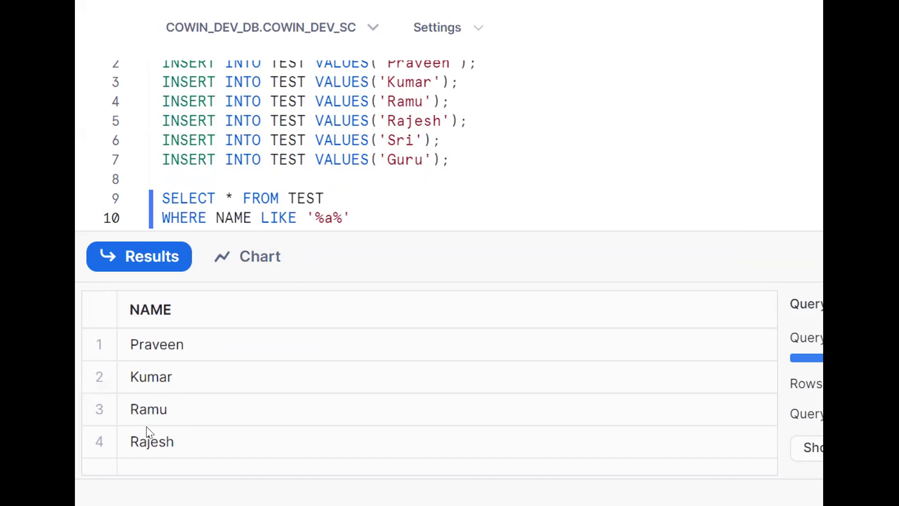
Paste a copy of the LIKE '%a%' query below the original
left_click(354, 208)
type(";")
left_click(154, 188, "shift")
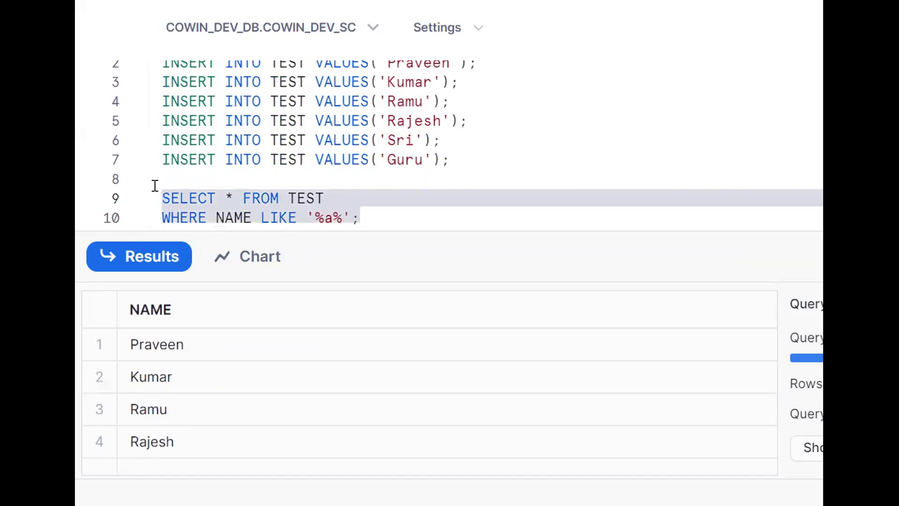
left_click(369, 215)
key("Return")
key("Return")
key("Return")
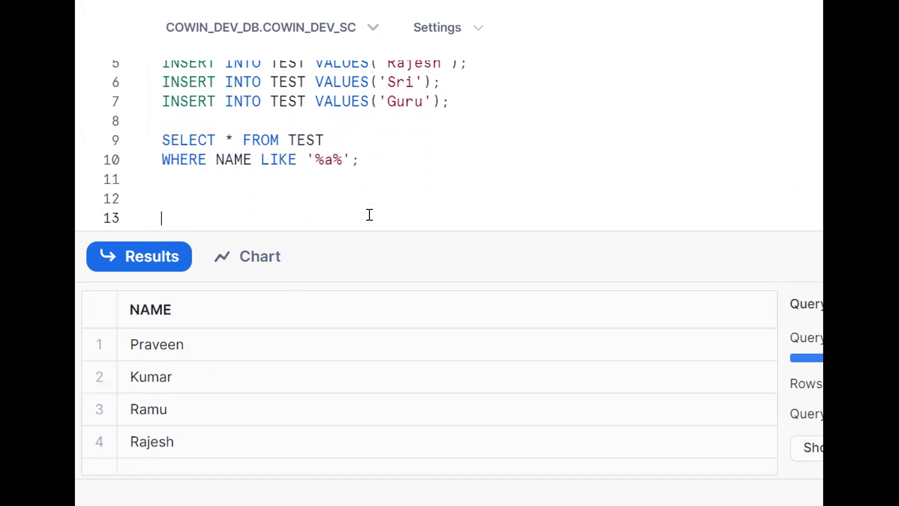
type("SELECT * FROM TEST WHERE NAME LIKE '%a%';")
Edit the copied query's pattern on line 14 to '_a%'
left_click(321, 212)
key("BackSpace")
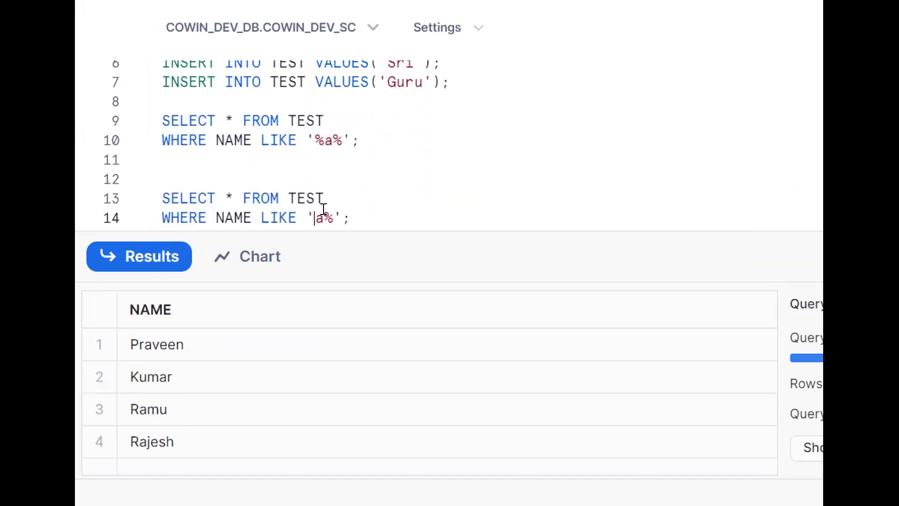
type("_")
key("shift+Left")
key("Right")
key("shift+Right")
key("shift+Right")
key("Right")
End line 12 with a semicolon and run the '_a%' query, returning Ramu and Rajesh
left_click(316, 132)
left_click(292, 169)
type("_")
left_click(325, 210)
key("Up")
type(";")
key("Down")
key("ctrl+Return")
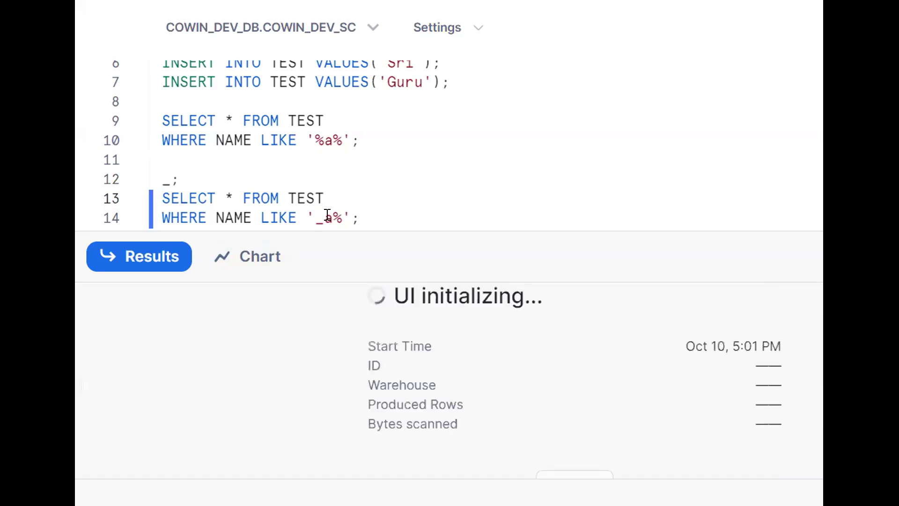
Duplicate the '_a%' query at lines 16–17 and run the copy
left_click(154, 194, "shift")
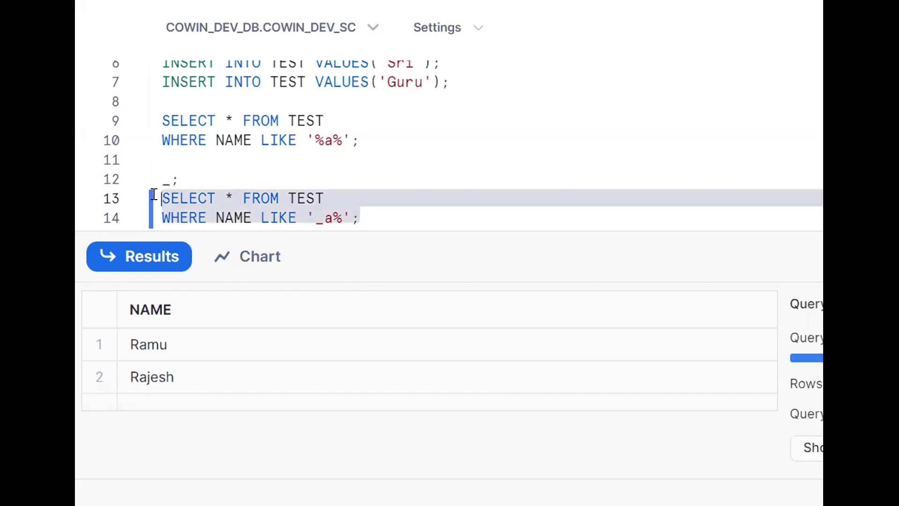
left_click(375, 208)
key("Return")
key("Return")
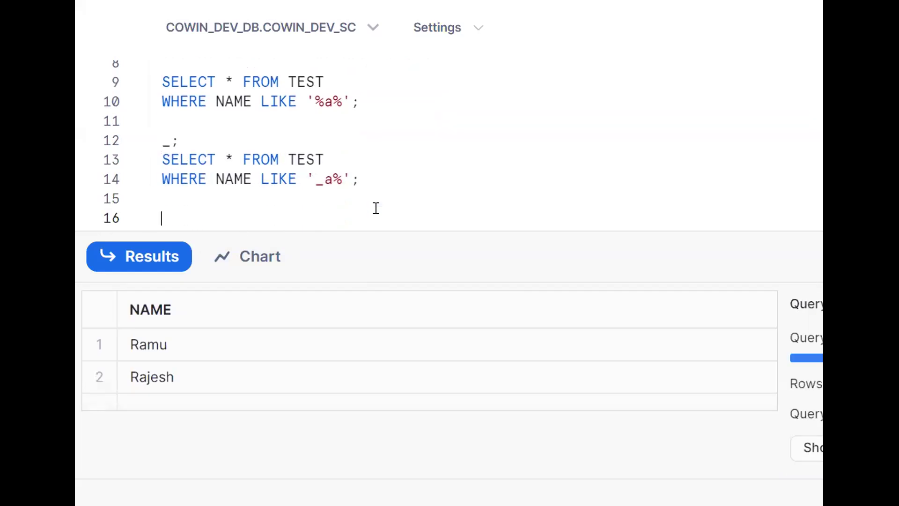
type("SELECT * FROM TEST WHERE NAME LIKE '_a%';")
key("Home")
key("ctrl+Return")
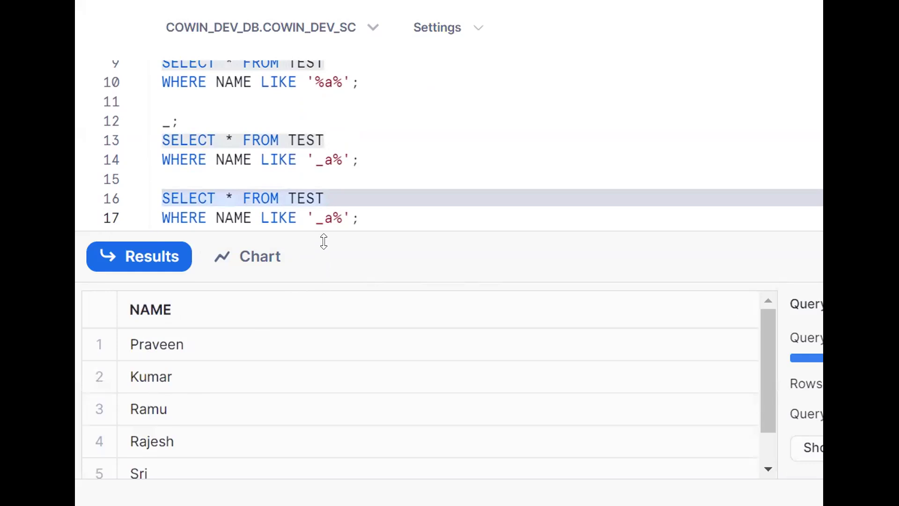
Change line 17's pattern to '__m%' (Kumar, Ramu), then rerun the '_a%' query
left_click(329, 217)
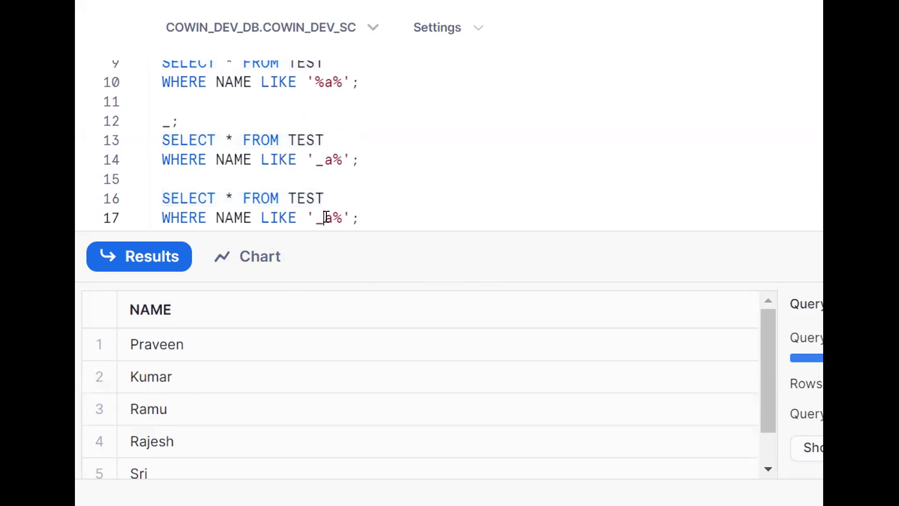
type("_")
key("BackSpace")
type("m")
key("ctrl+Return")
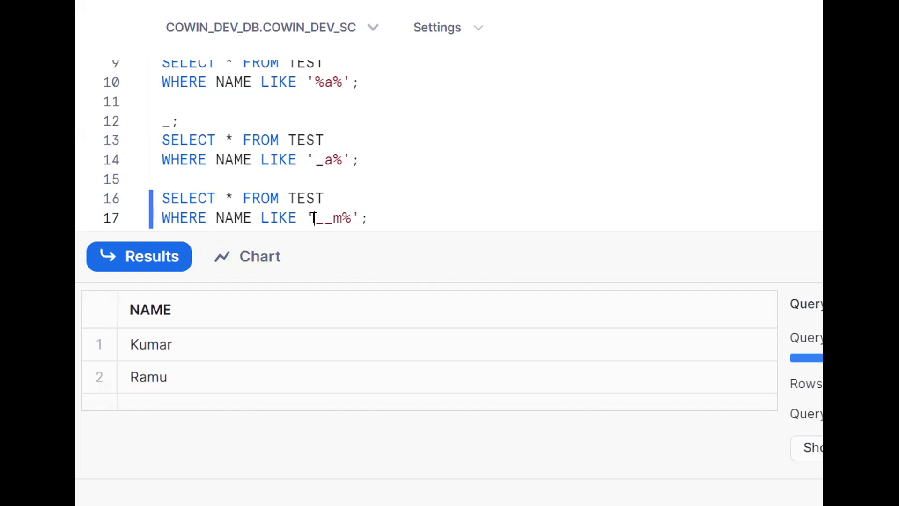
left_click(312, 218)
key("shift+Right")
left_click(328, 161)
key("ctrl+Return")
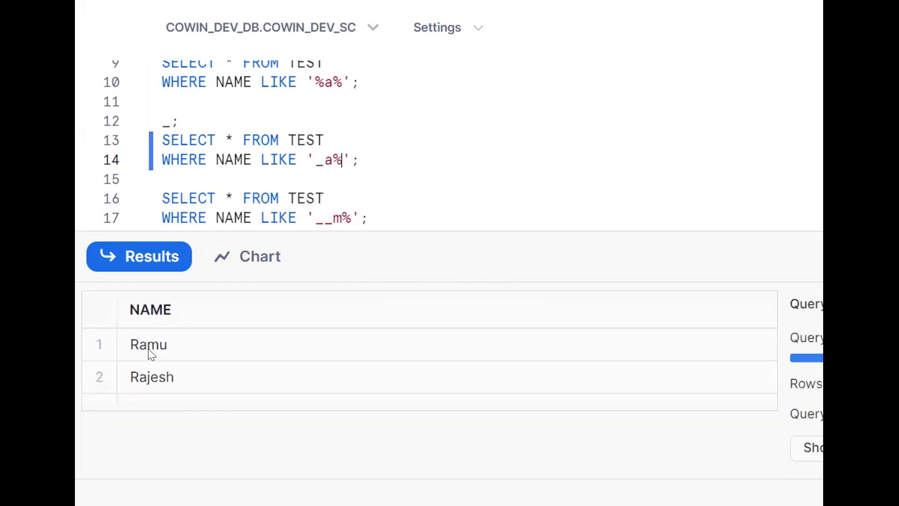
Add a new SELECT * FROM TEST query on line 20 and run it to list all names
left_click(411, 214)
key("Return")
key("Return")
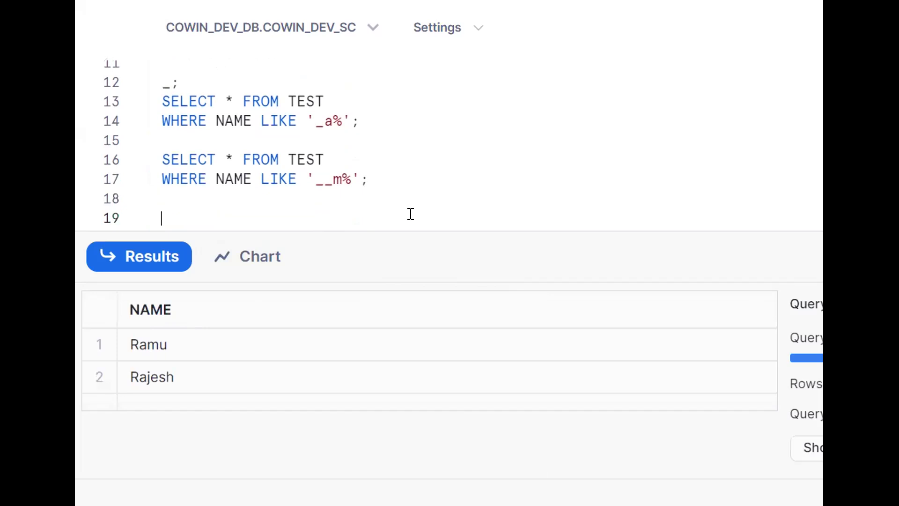
type("SELECT * FO")
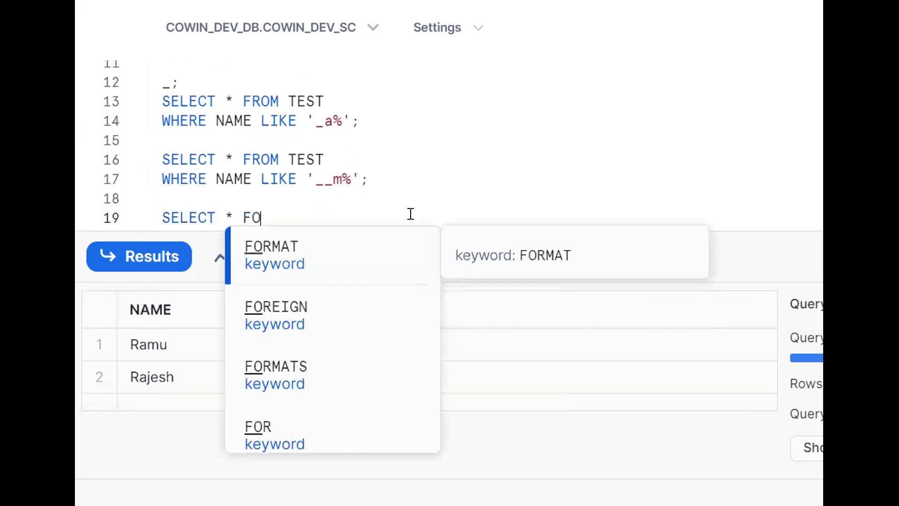
type("RM TEST")
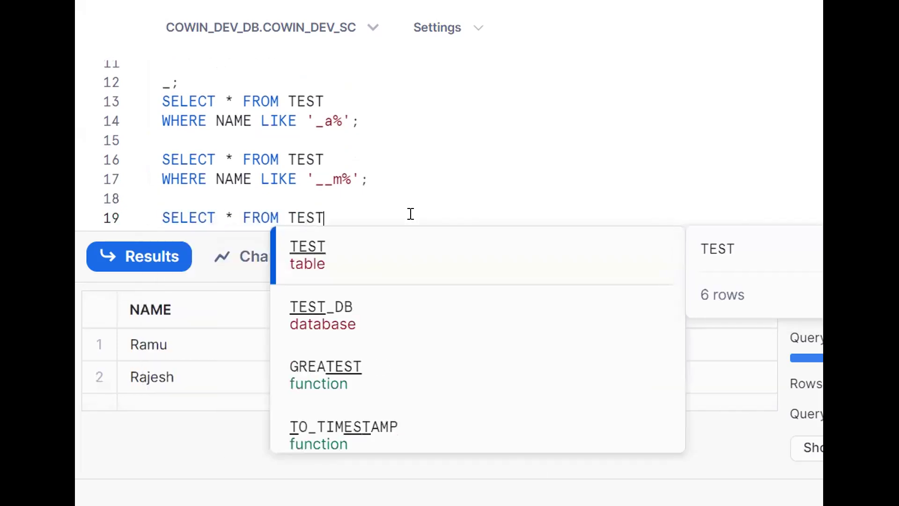
type(";")
key("ctrl+Return")
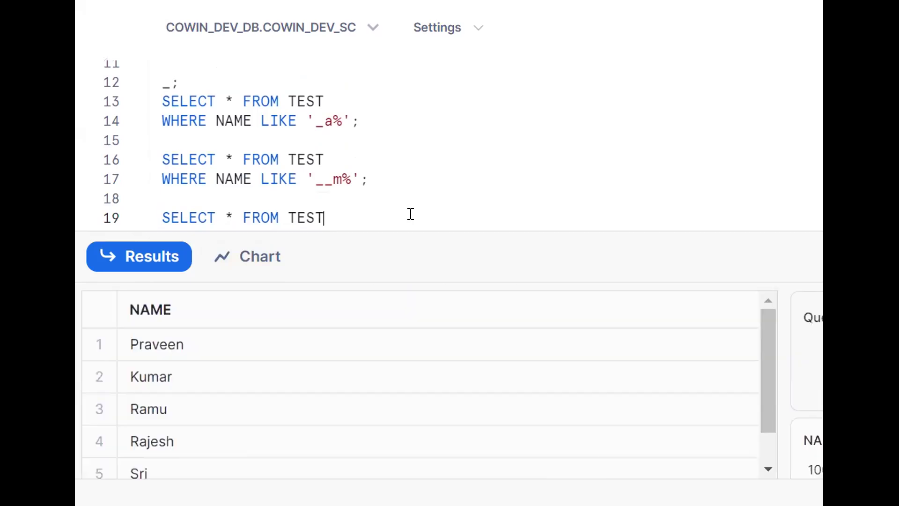
Filter it with WHERE SUBSTR(NAME,2,1)='a'; and run it, returning Ramu and Rajesh
key("Return")
type("WHE")
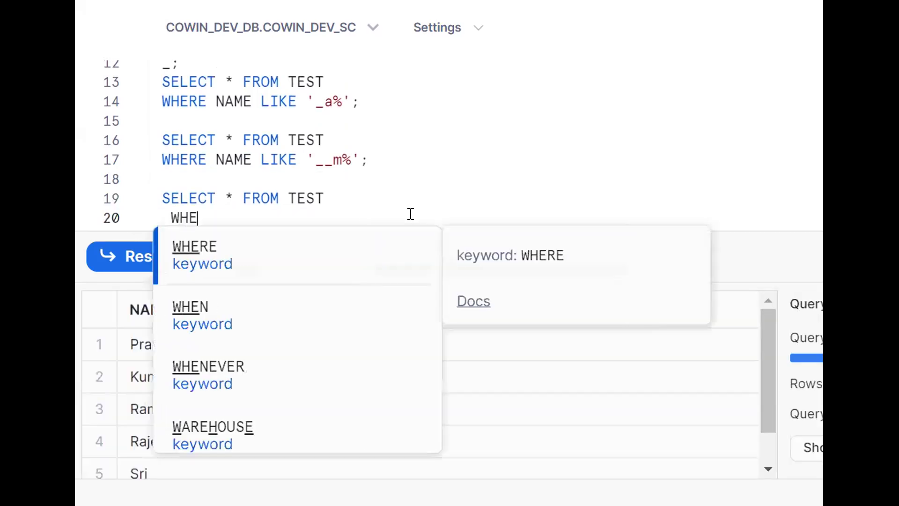
type("RE SUBSTR")
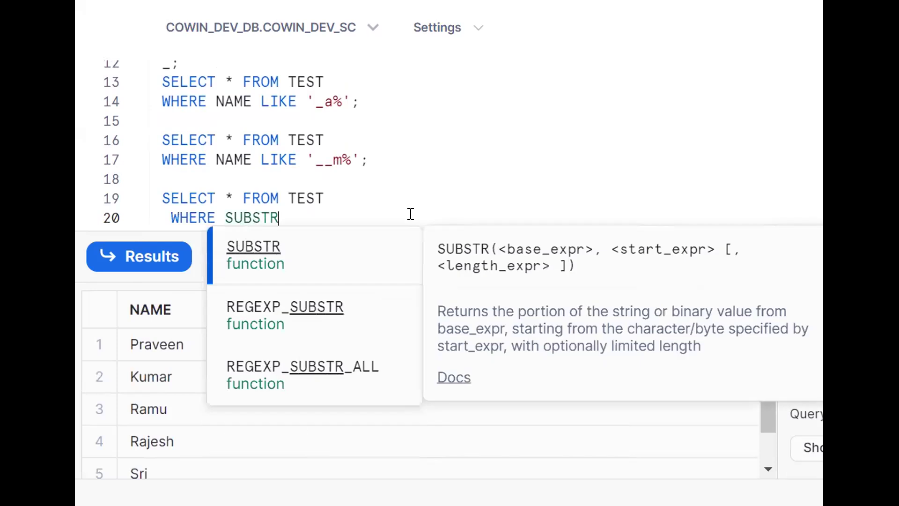
type("(NAME")
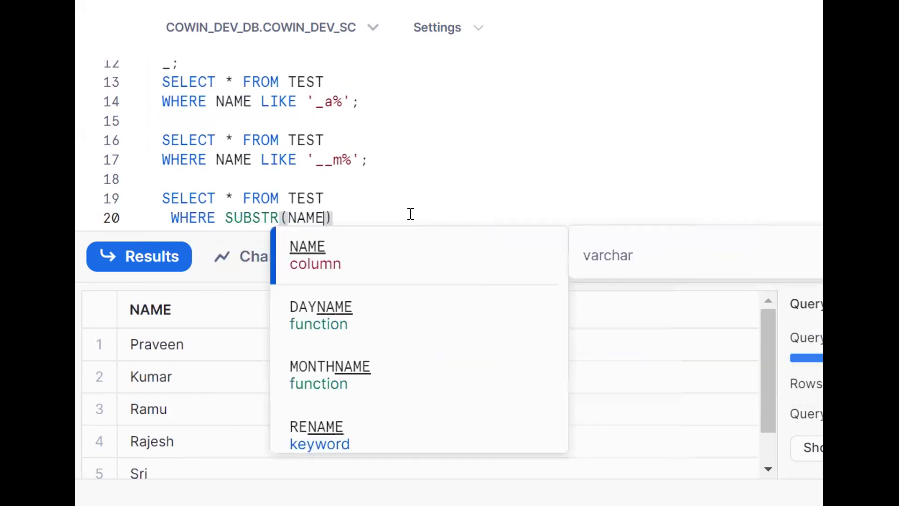
type(",")
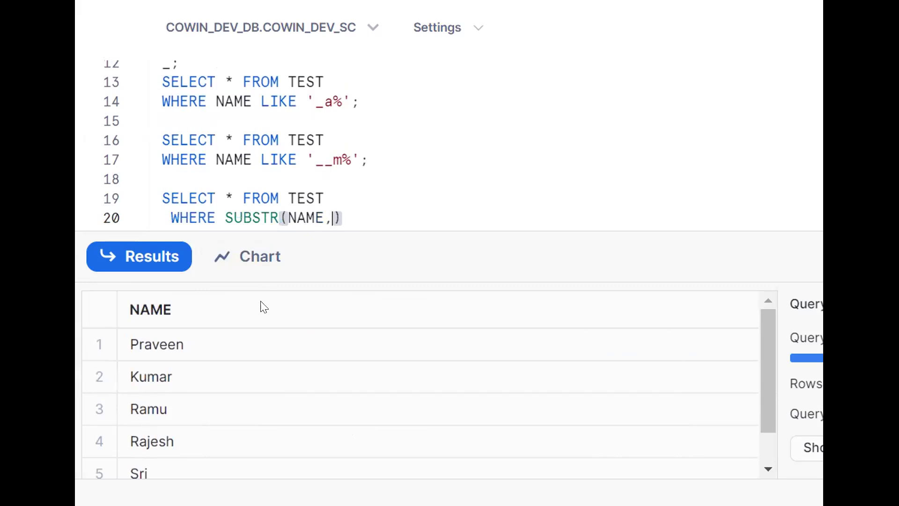
type("2,")
type("1)='")
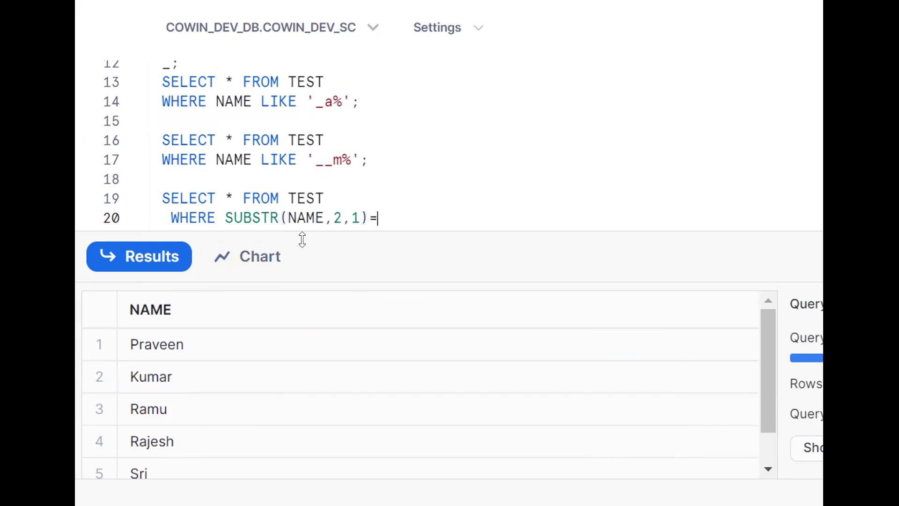
type("a")
key("ctrl+Return")
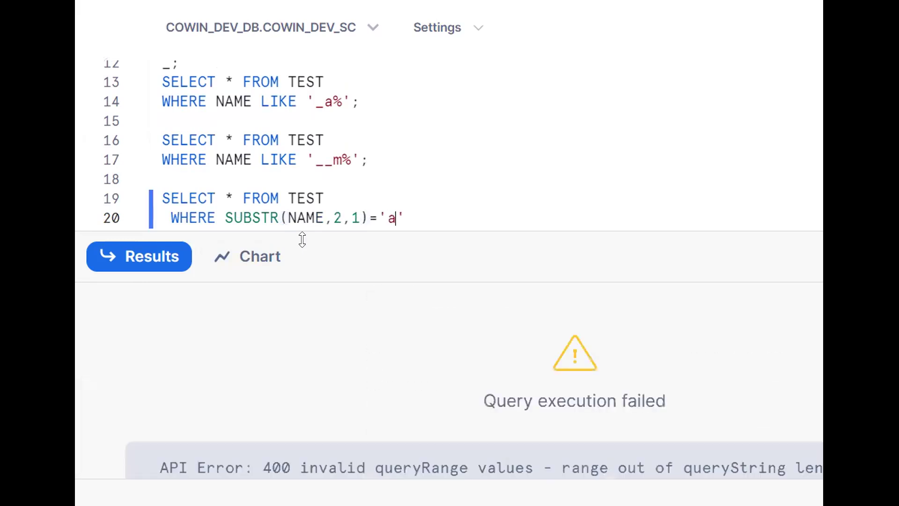
type(";")
key("ctrl+Return")
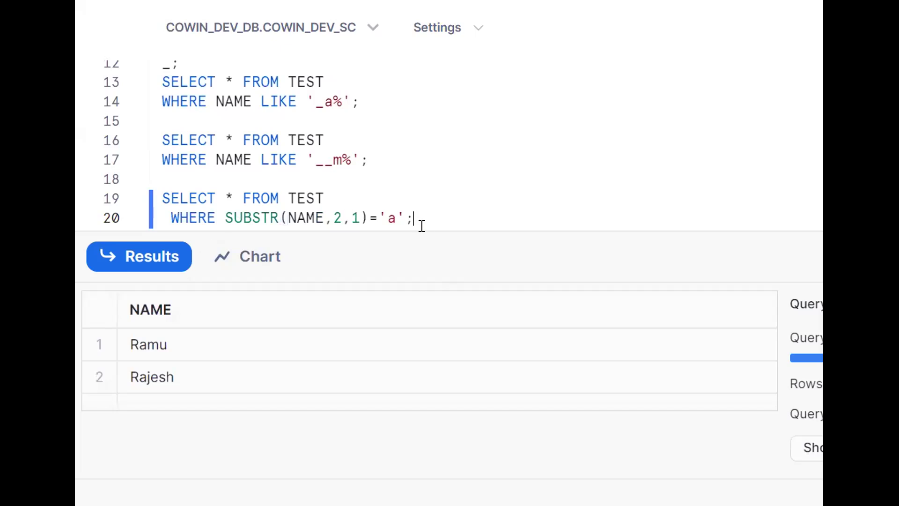
Write SELECT * FROM TEST WHERE NAME LIKE '_a%' on lines 22–23 and run it
key("Return")
key("Return")
type("SELECT")
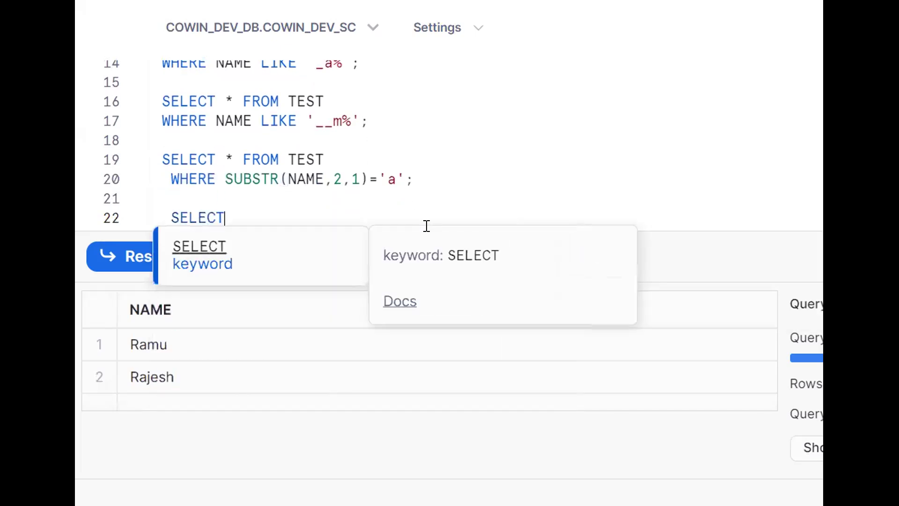
type(" * FOTRM")
key("BackSpace")
key("BackSpace")
key("BackSpace")
key("BackSpace")
key("BackSpace")
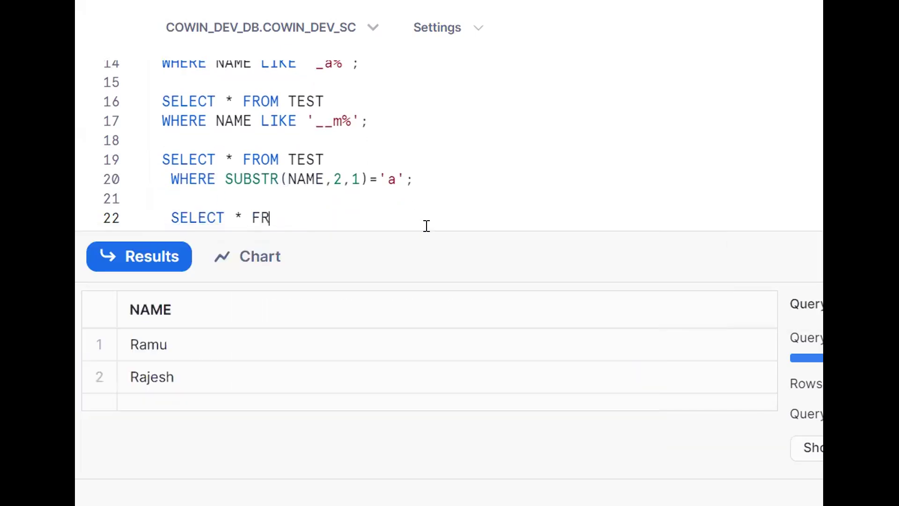
type("ROM TEST")
key("Return")
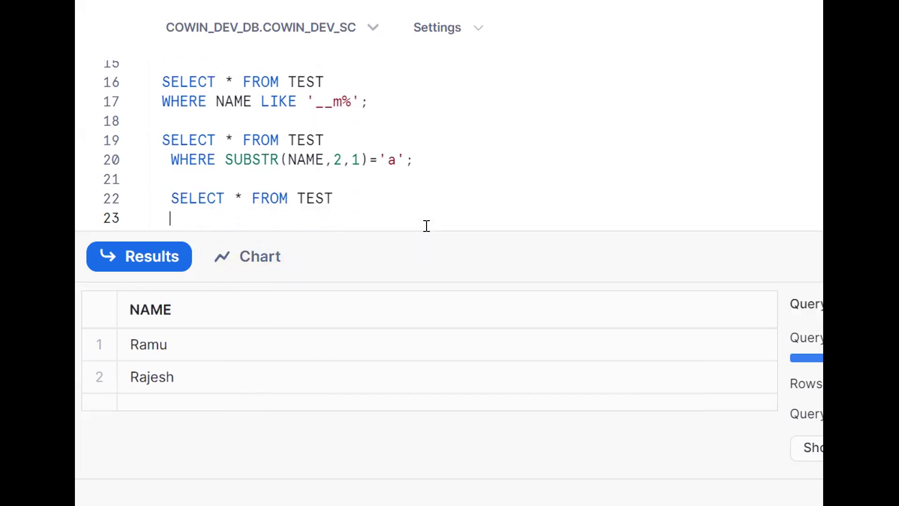
type("WHERE NAM")
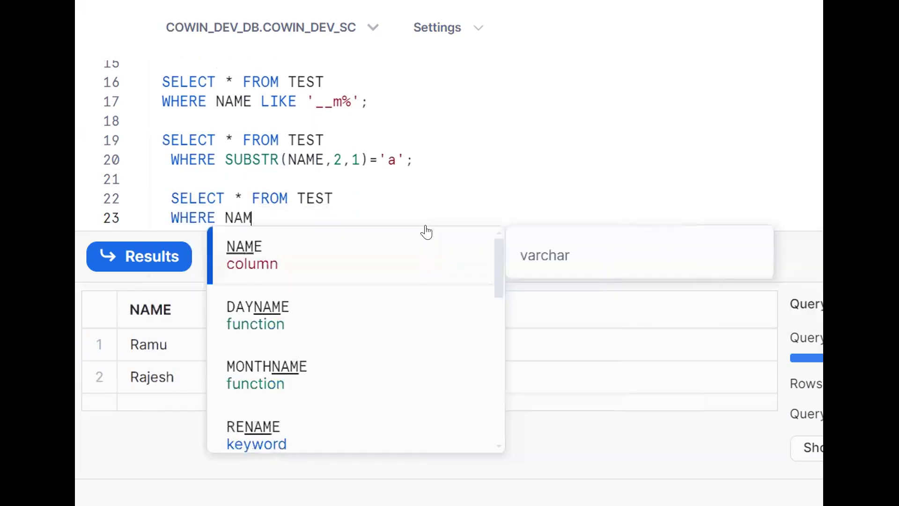
type("E LIKE 'a")
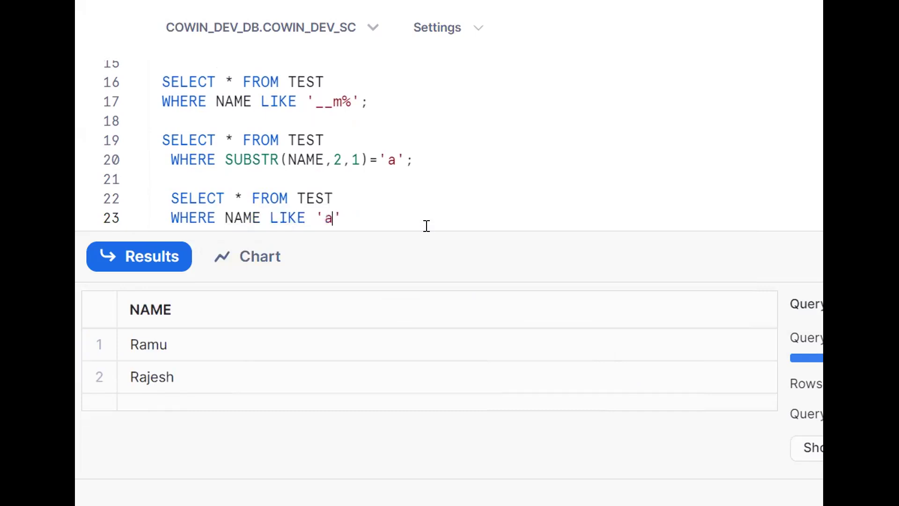
type("_a")
type("%")
key("ctrl+Return")
key("Right")
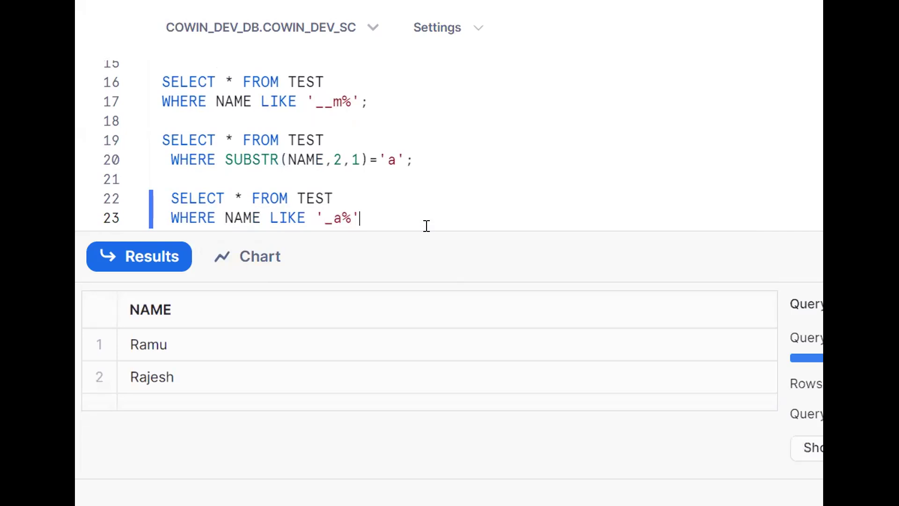
type(";")
Write SELECT * FROM TEST WHERE SUBSTR(NAME,2,1)='a' on lines 25–26 and run it
key("Return")
key("Return")
type("SELE")
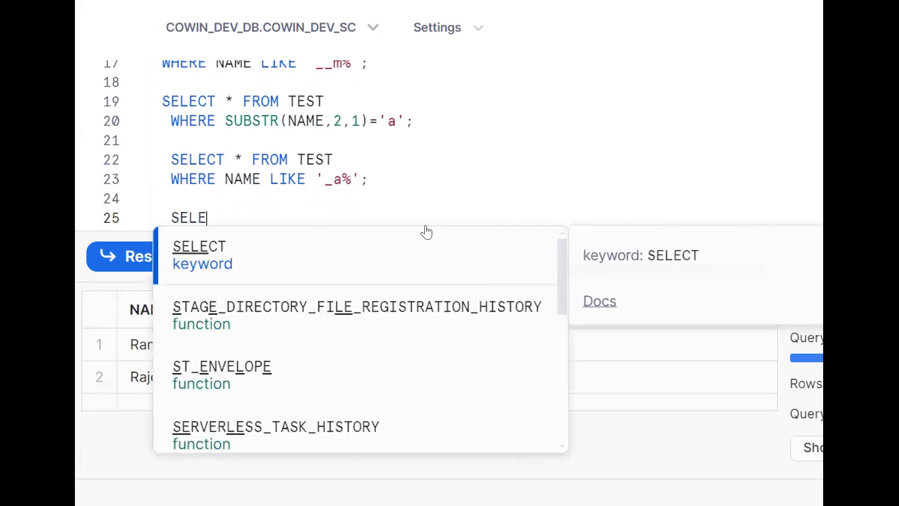
type("CT * FROM T")
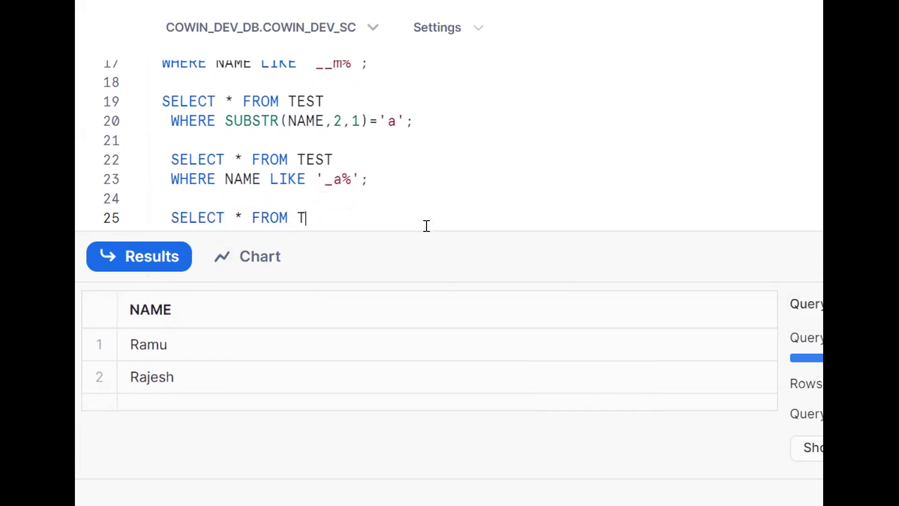
type("EST")
key("Return")
type("WHERE SU")
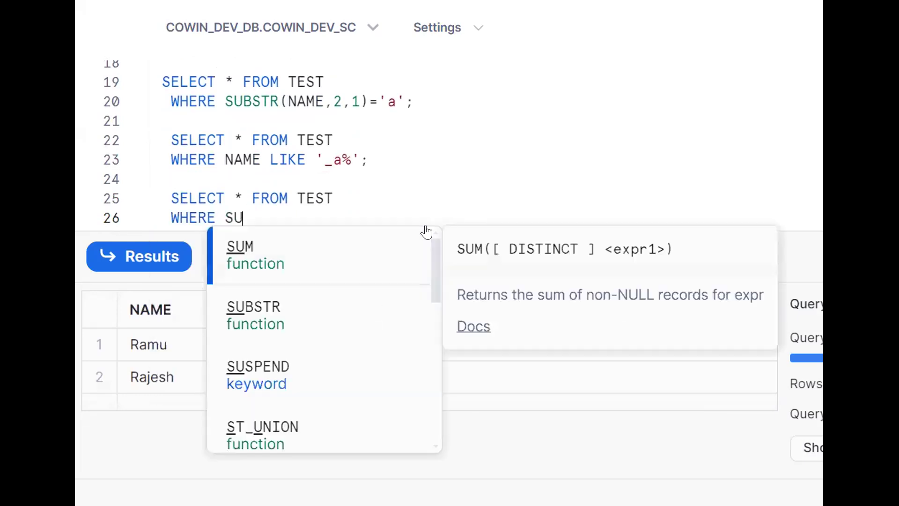
type("BSTR(NAME,")
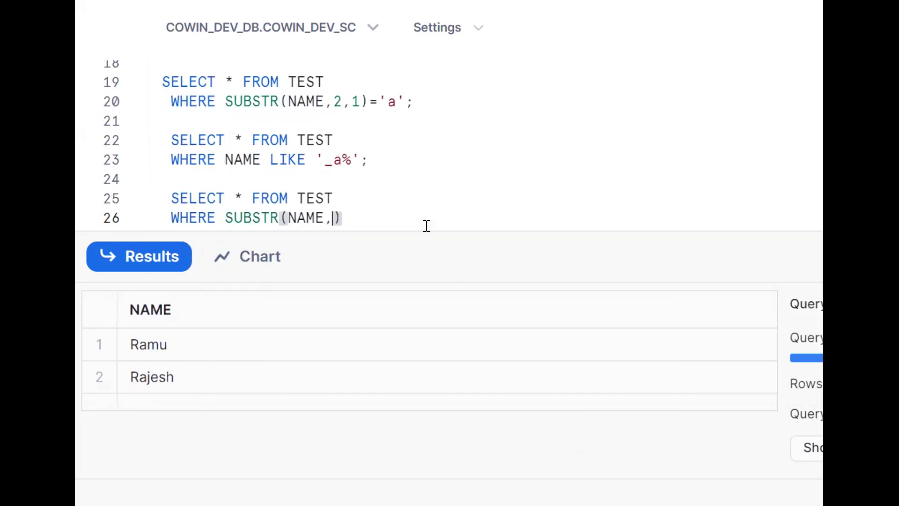
type("2,1)")
type("='")
type("a")
key("ctrl+Return")
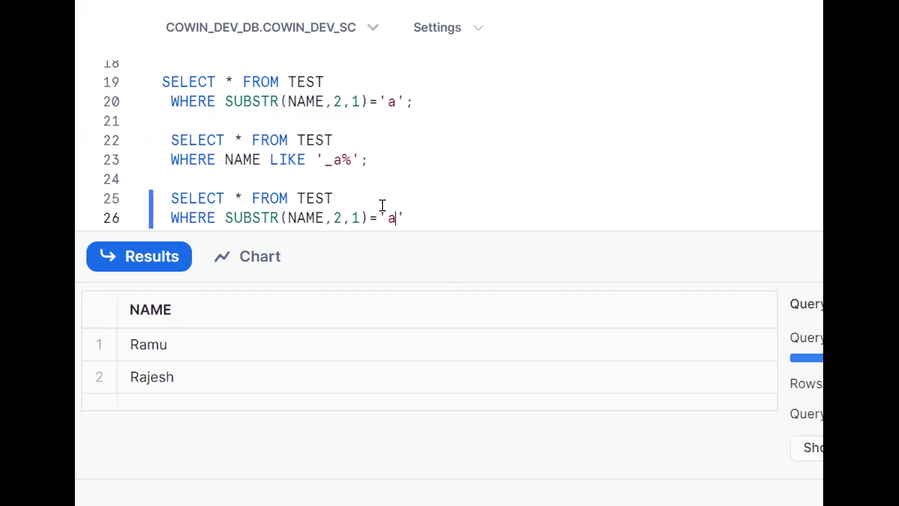